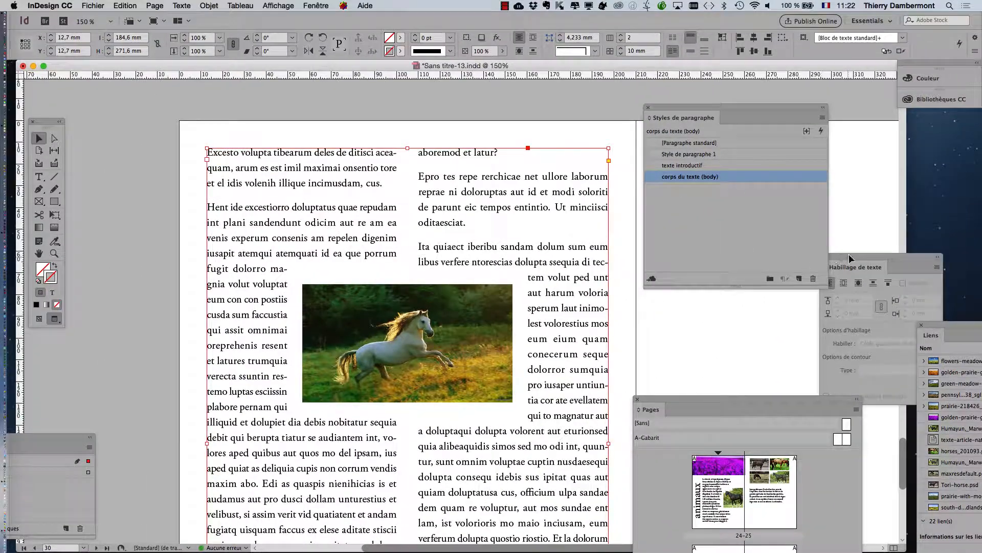
- Unlock the images layer and arrange the Calques and tool palettes closer to the horse picture
{"action": "left_click_drag", "start_coordinate": [66, 439], "coordinate": [671, 203]}
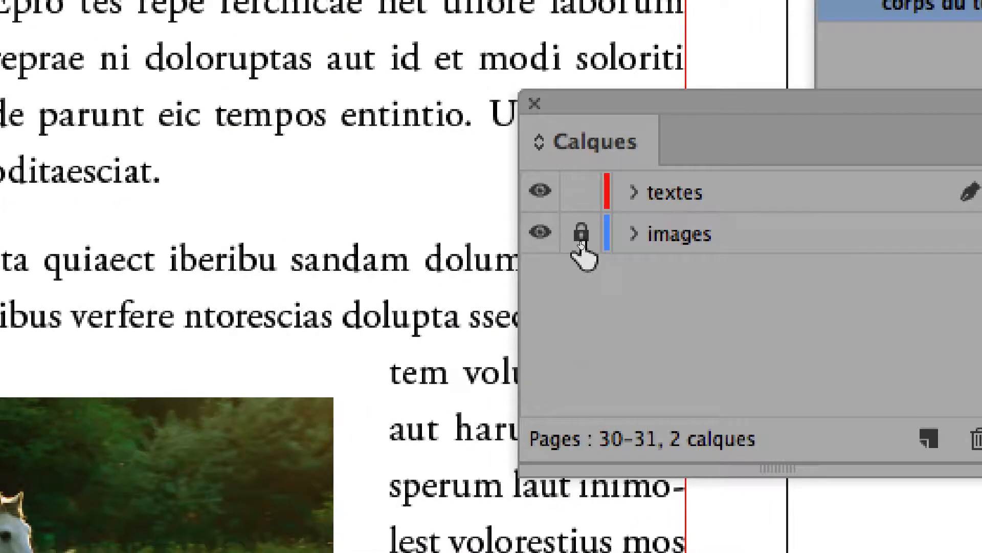
{"action": "left_click", "coordinate": [581, 235]}
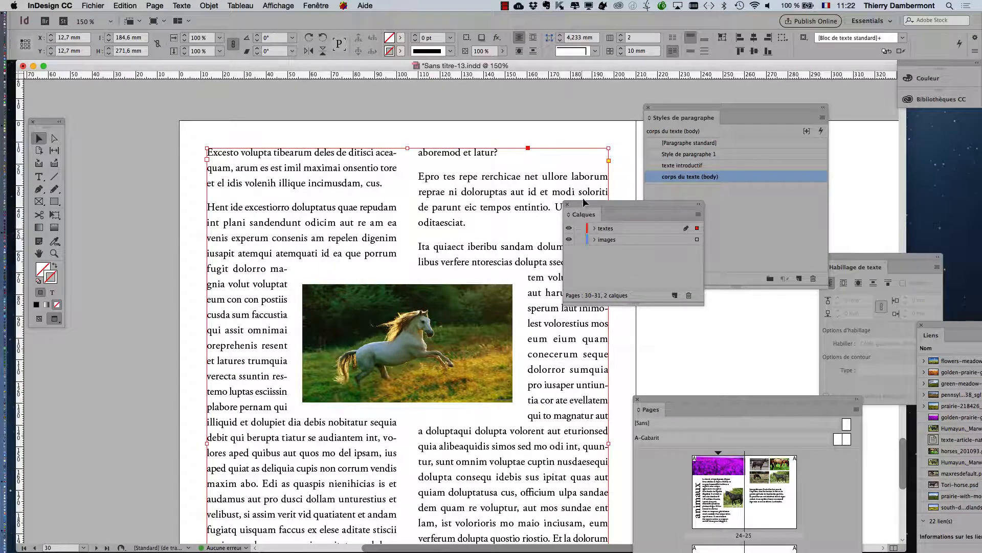
{"action": "left_click_drag", "start_coordinate": [583, 202], "coordinate": [644, 313]}
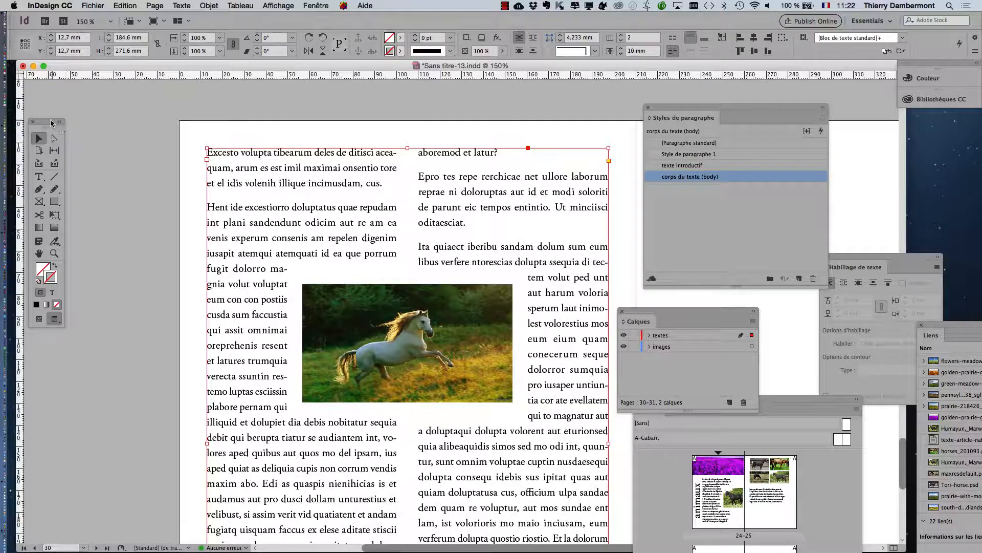
{"action": "left_click_drag", "start_coordinate": [50, 123], "coordinate": [183, 210]}
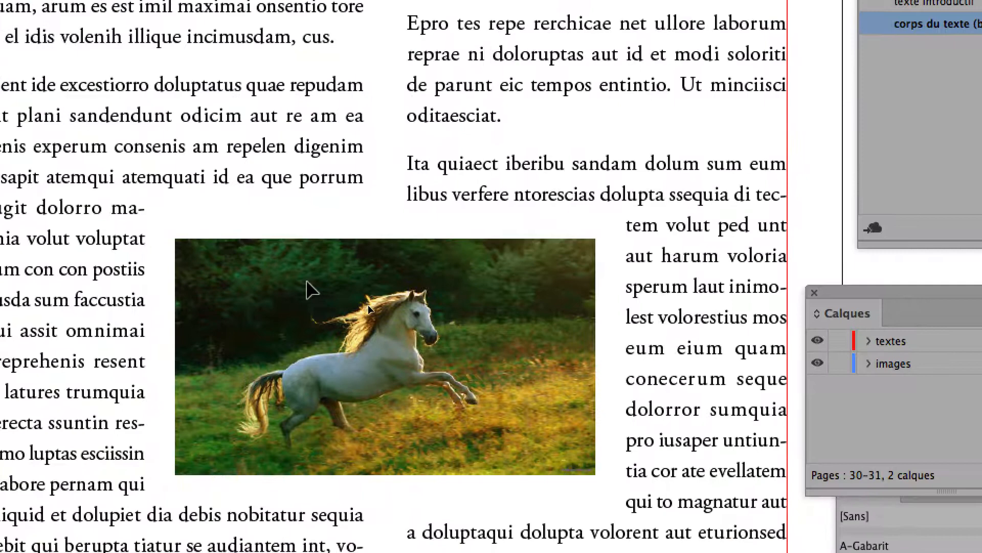
- Lock the textes layer so that only items on the images layer can be selected
{"action": "left_click", "coordinate": [561, 390]}
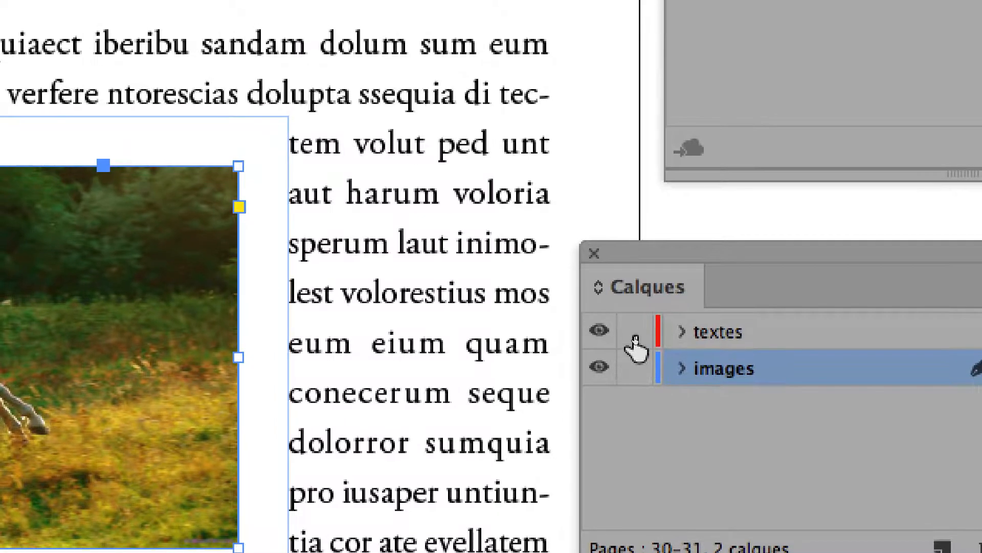
{"action": "left_click", "coordinate": [636, 337]}
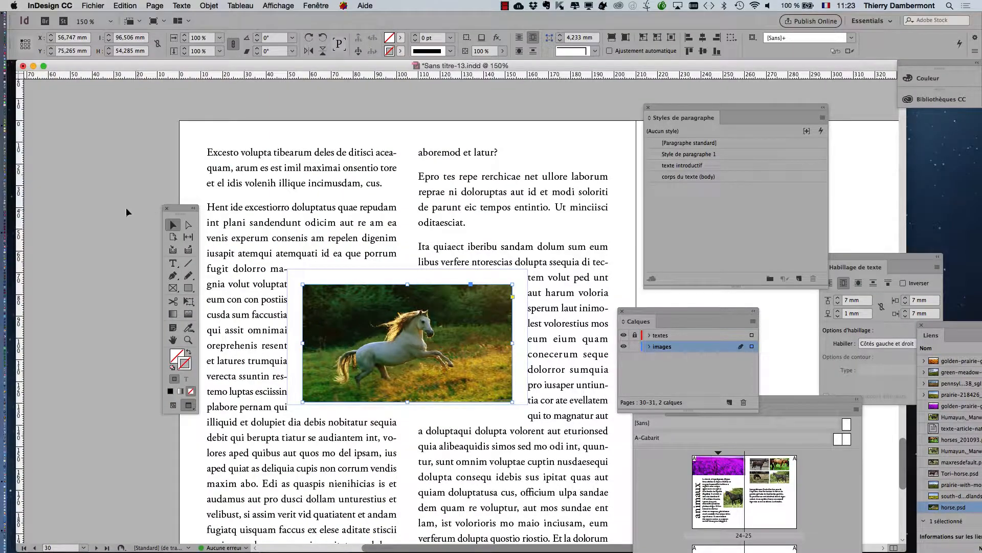
{"action": "left_click", "coordinate": [125, 239]}
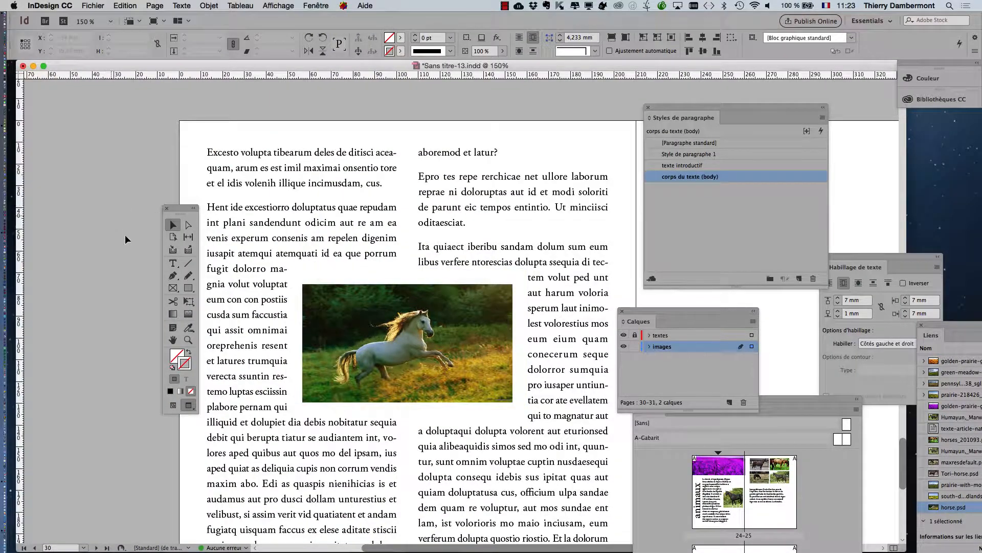
- Select the horse picture's frame and its inner content in turn, clearing the selection each time
{"action": "left_click", "coordinate": [358, 333]}
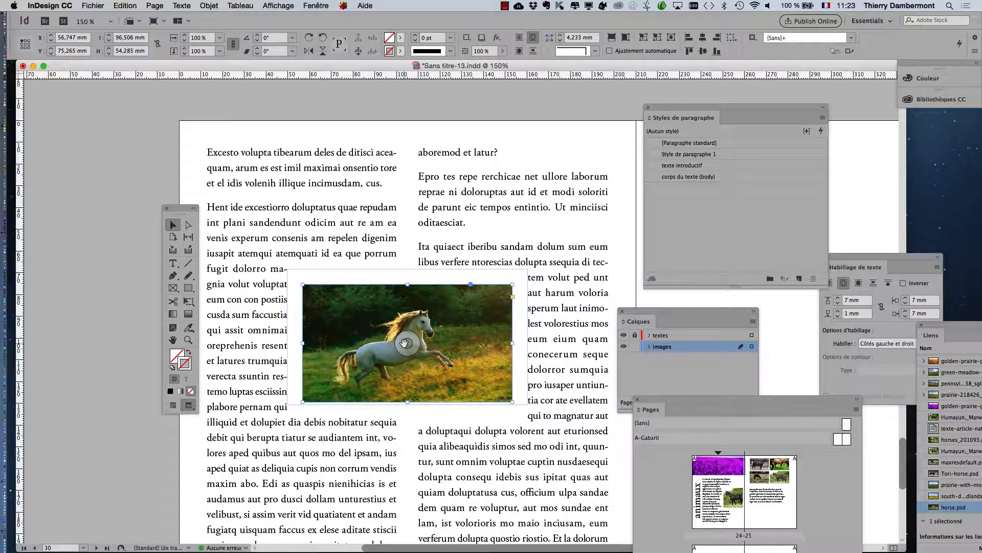
{"action": "double_click", "coordinate": [461, 313]}
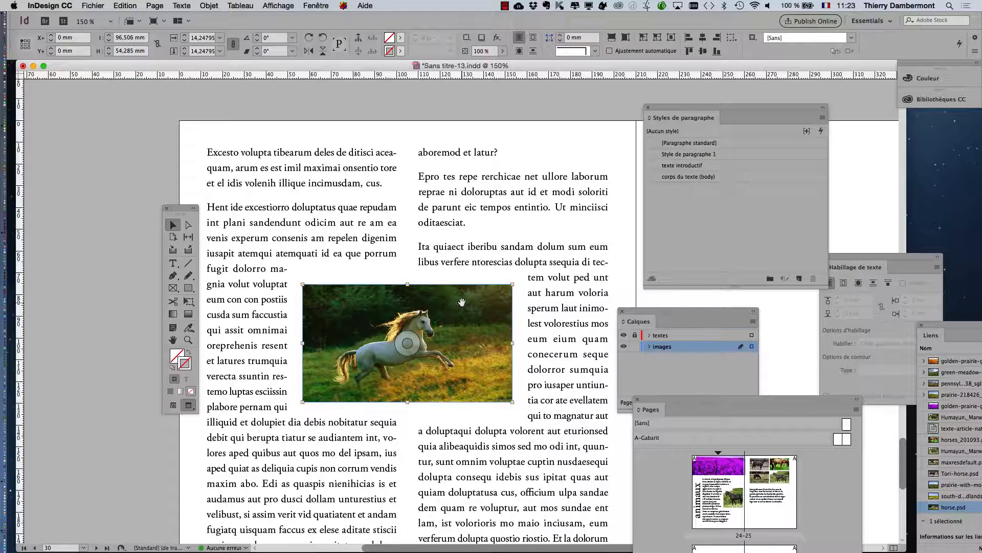
{"action": "left_click", "coordinate": [71, 229]}
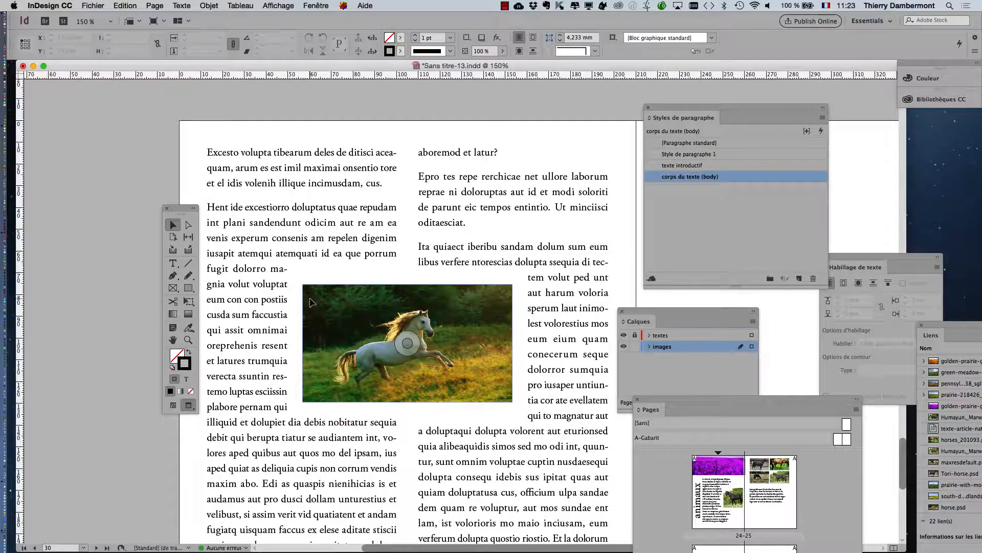
{"action": "double_click", "coordinate": [310, 294]}
{"action": "left_click", "coordinate": [83, 294]}
- Show the text wrap settings for the horse picture's frame and set its top offset to 4 mm
{"action": "left_click", "coordinate": [307, 313]}
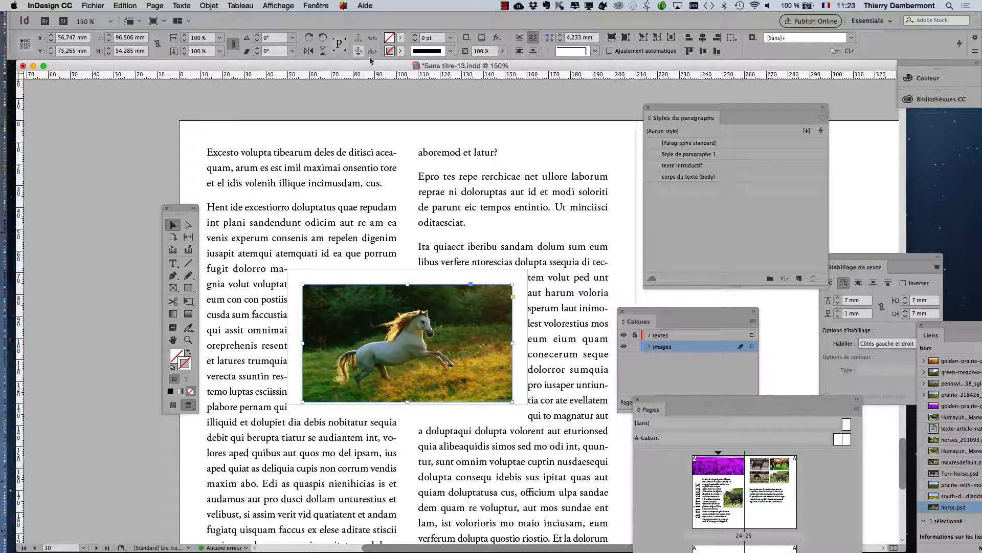
{"action": "left_click", "coordinate": [317, 5]}
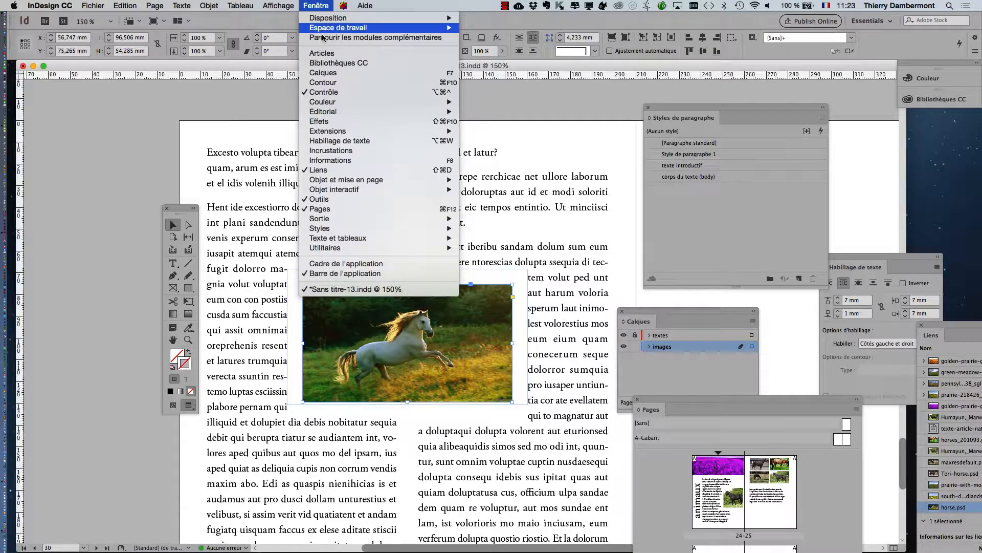
{"action": "left_click", "coordinate": [338, 140]}
{"action": "left_click_drag", "start_coordinate": [860, 259], "coordinate": [571, 231]}
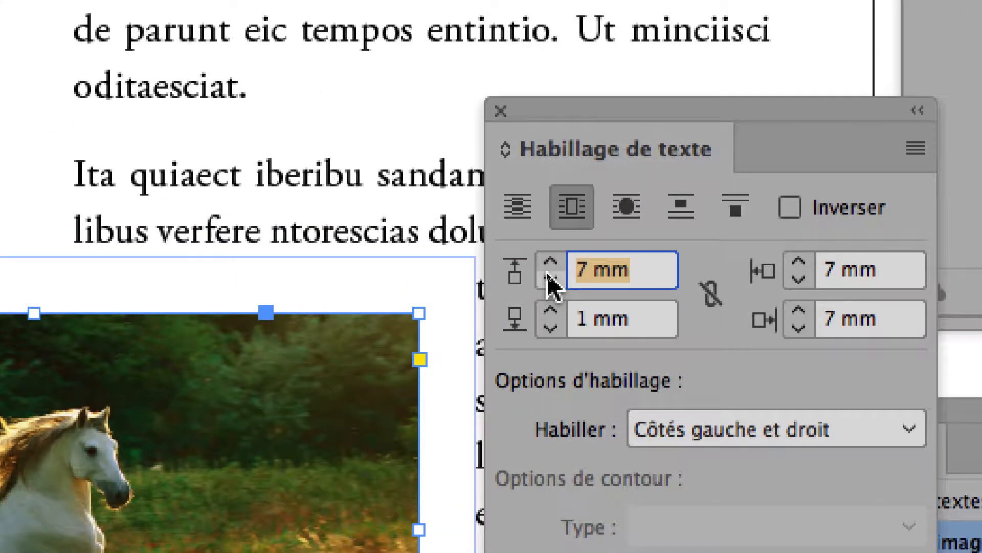
{"action": "left_click", "coordinate": [482, 205]}
{"action": "left_click", "coordinate": [482, 205]}
{"action": "left_click", "coordinate": [550, 280]}
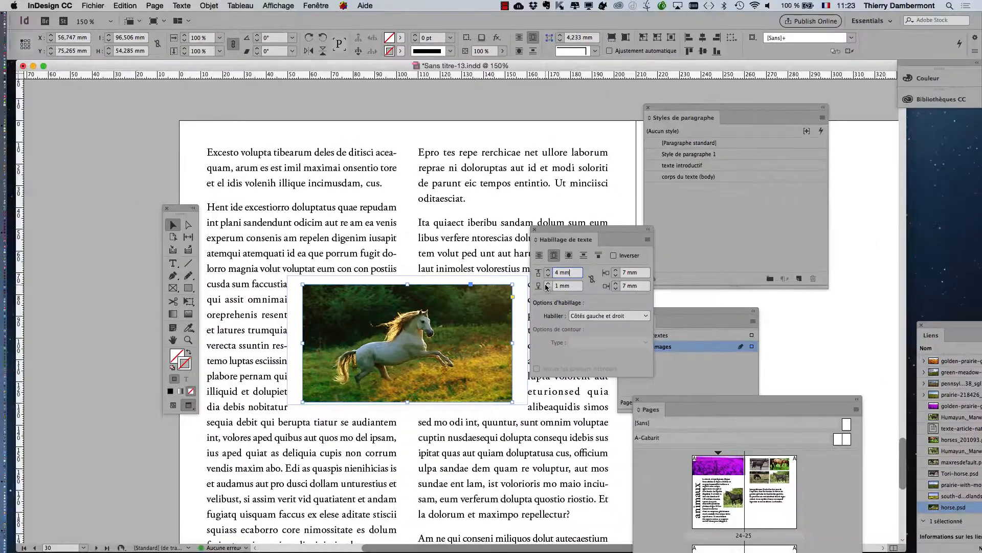
- Set the horse picture's left and right text wrap offsets to 4 mm each
{"action": "left_click", "coordinate": [617, 278]}
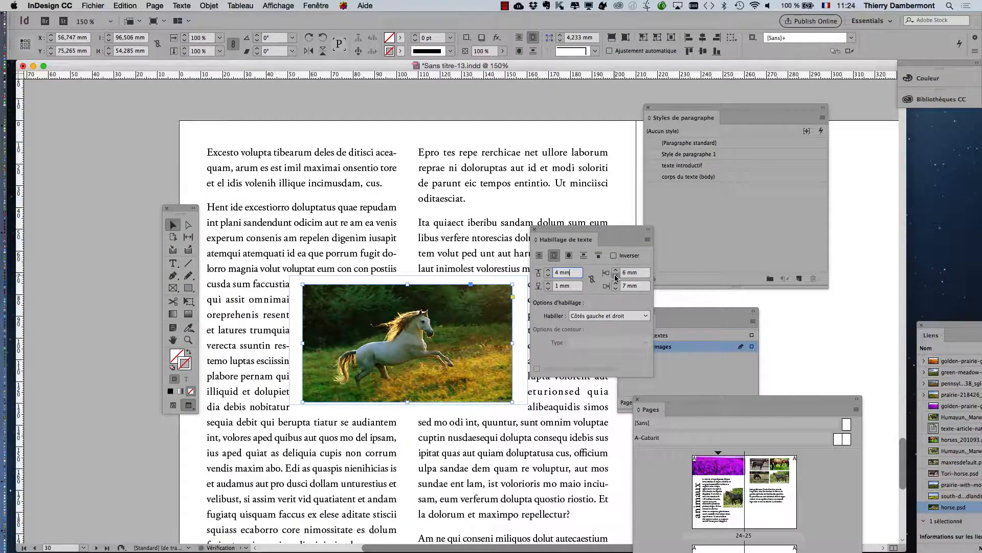
{"action": "left_click", "coordinate": [617, 279]}
{"action": "left_click", "coordinate": [617, 278]}
{"action": "left_click", "coordinate": [616, 289]}
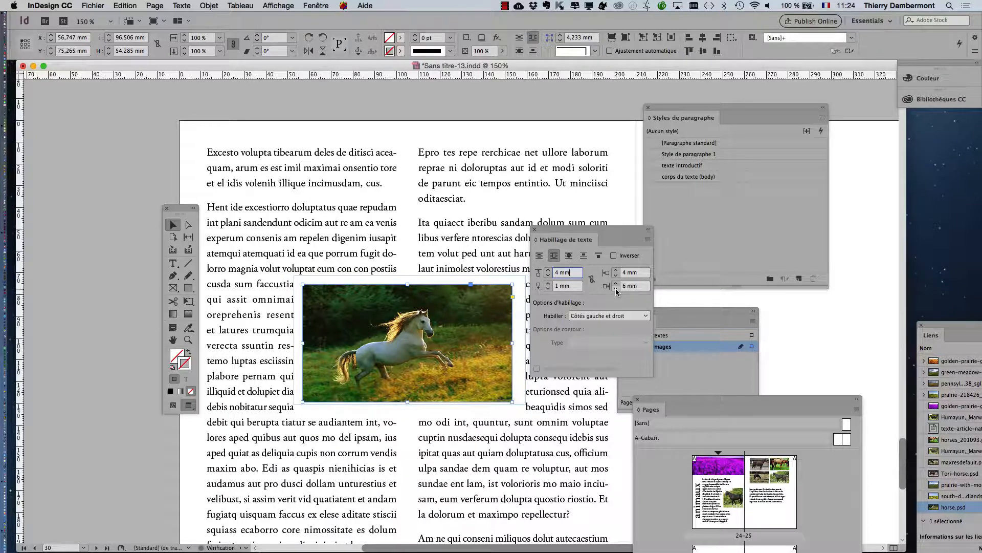
{"action": "left_click", "coordinate": [616, 289]}
{"action": "left_click", "coordinate": [616, 289]}
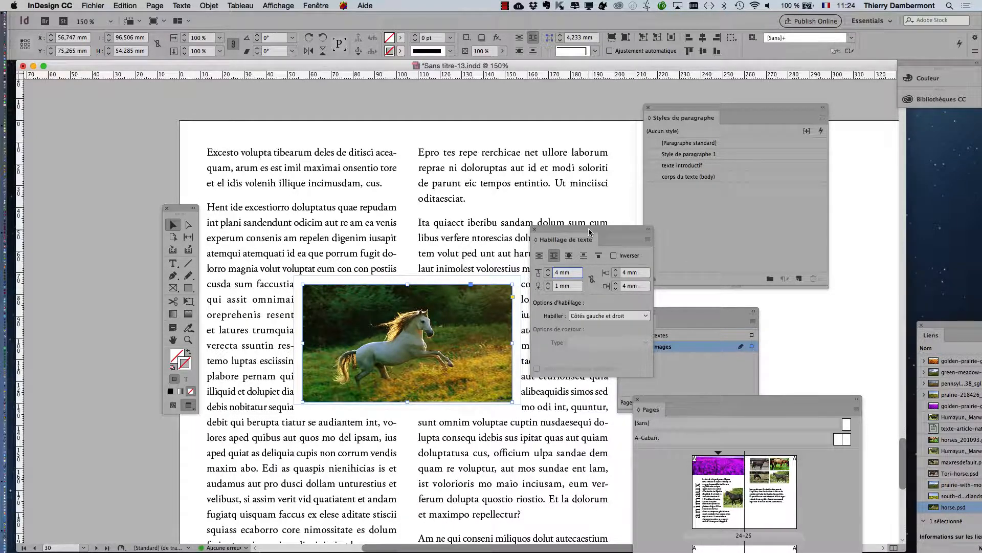
- Try a 4 mm bottom text wrap offset on the horse picture and return it to 1 mm
{"action": "left_click_drag", "start_coordinate": [592, 233], "coordinate": [609, 273]}
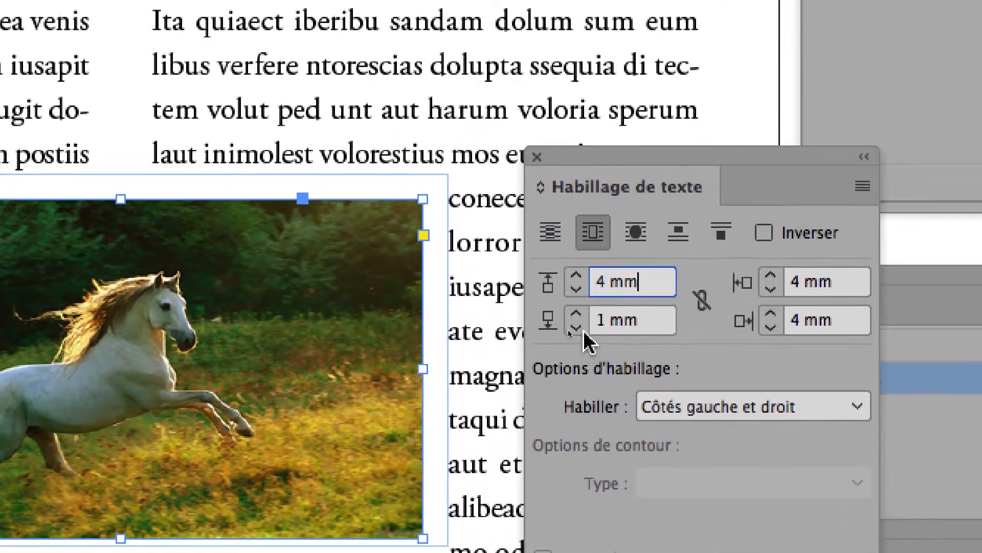
{"action": "left_click", "coordinate": [584, 282]}
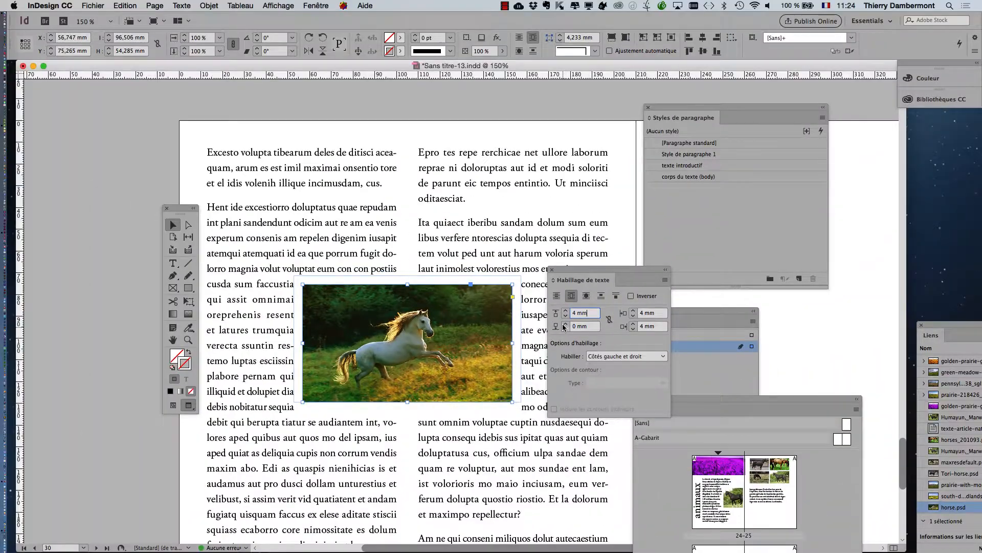
{"action": "left_click", "coordinate": [565, 323]}
{"action": "left_click", "coordinate": [565, 323]}
{"action": "left_click", "coordinate": [565, 323]}
{"action": "left_click", "coordinate": [565, 323]}
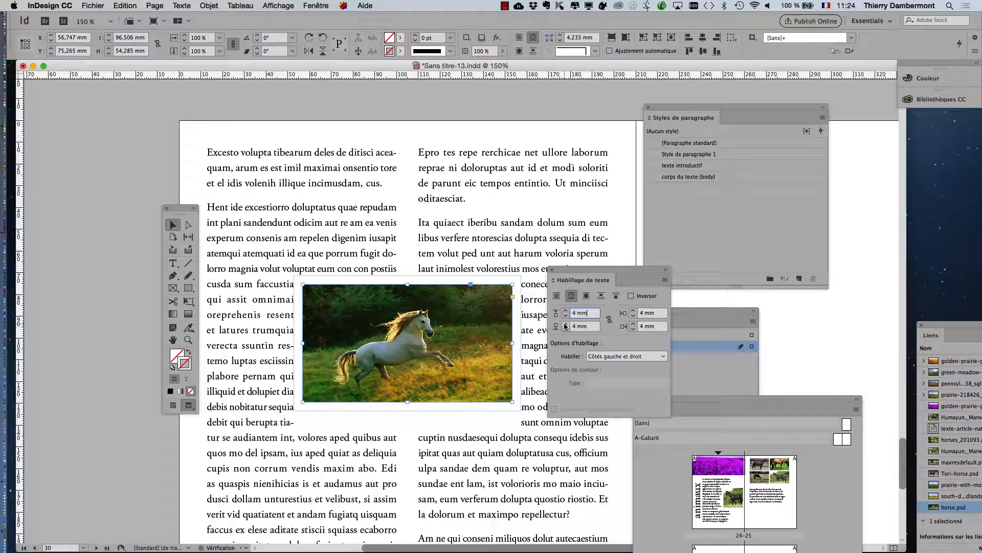
{"action": "left_click", "coordinate": [565, 329]}
{"action": "left_click", "coordinate": [565, 329]}
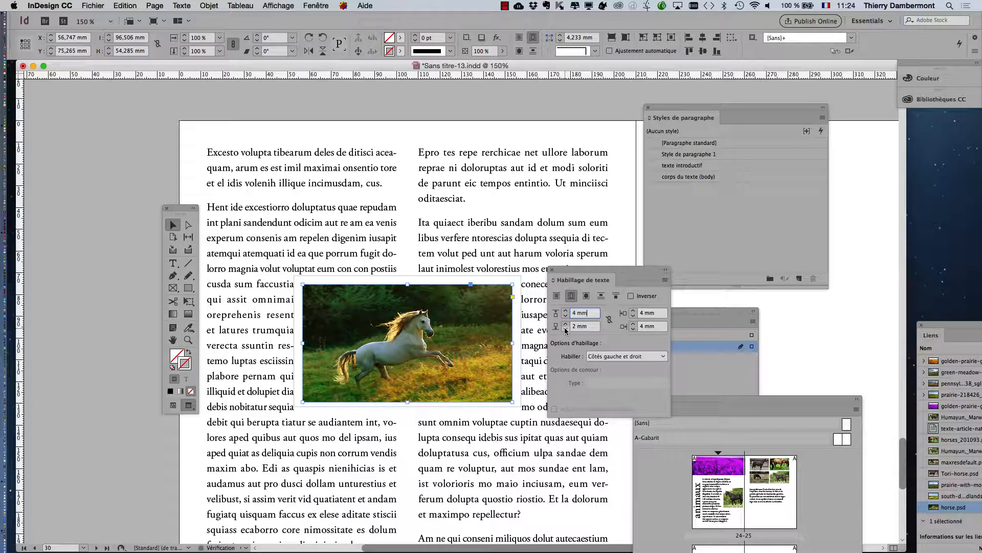
{"action": "left_click", "coordinate": [565, 329]}
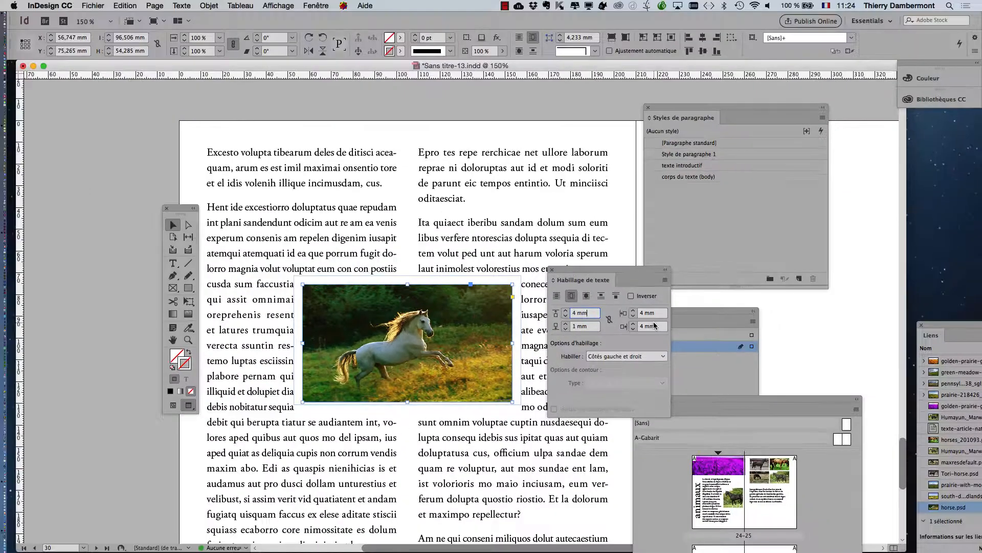
- Crop the horse picture by resizing its frame from the corners, and fit the frame back to the content
{"action": "left_click_drag", "start_coordinate": [564, 287], "coordinate": [809, 325]}
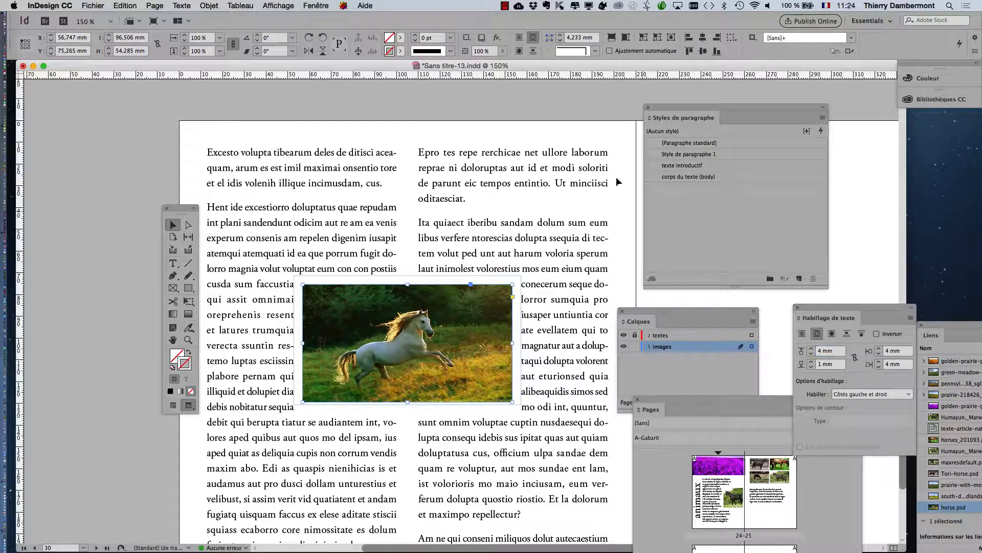
{"action": "left_click_drag", "start_coordinate": [182, 210], "coordinate": [148, 183]}
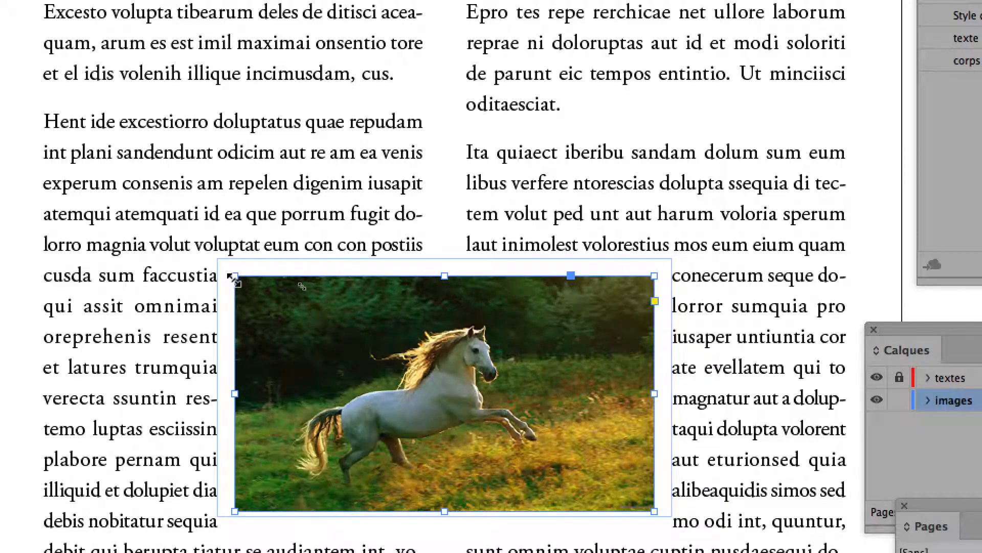
{"action": "left_click_drag", "start_coordinate": [231, 277], "coordinate": [268, 283]}
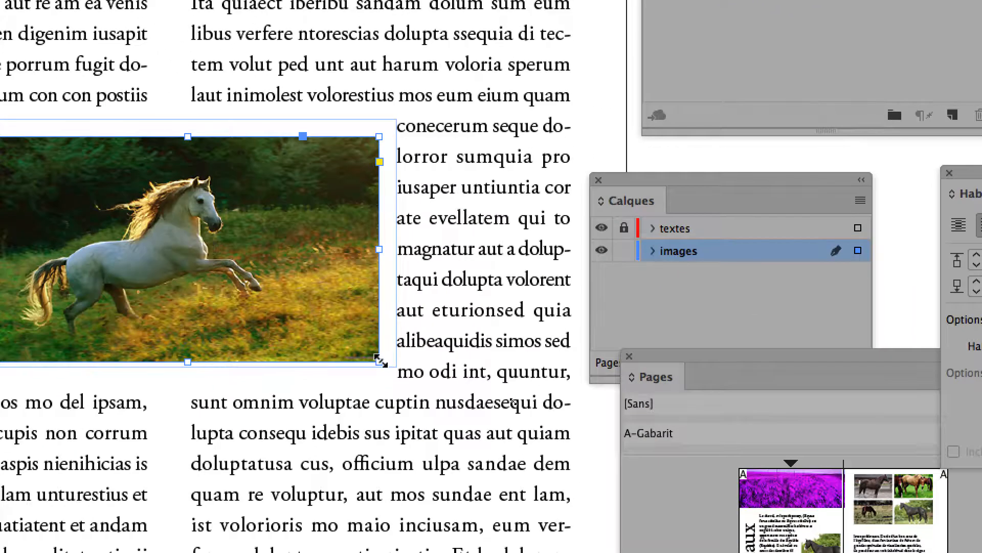
{"action": "left_click_drag", "start_coordinate": [379, 361], "coordinate": [287, 352]}
{"action": "left_click_drag", "start_coordinate": [348, 358], "coordinate": [351, 358]}
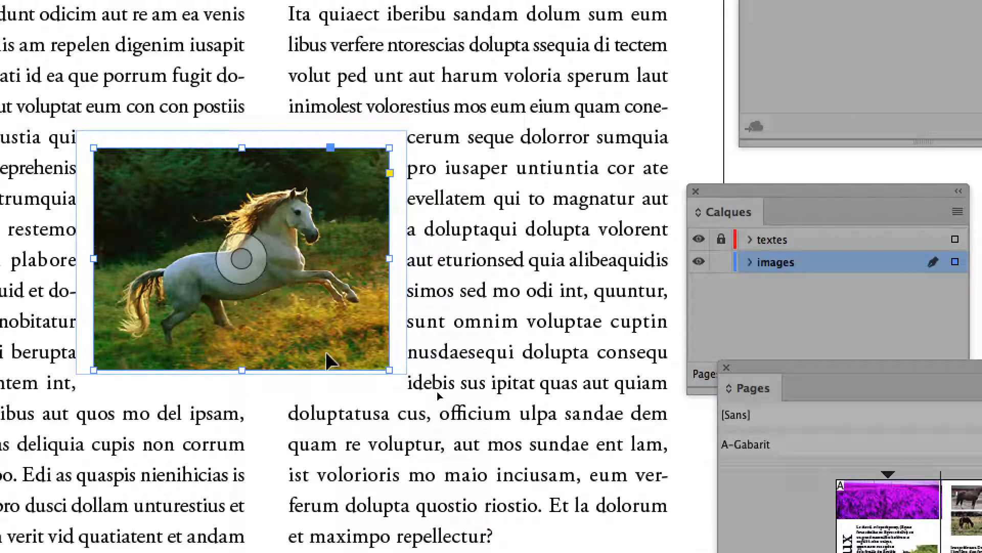
{"action": "key", "text": "super+alt+c"}
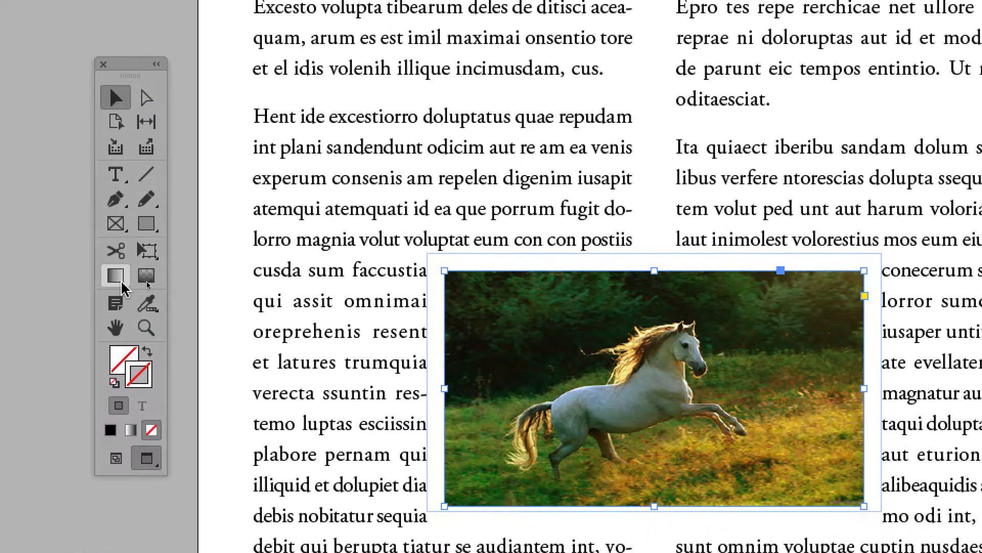
- Scale the horse picture and its frame down proportionally with the Free Transform tool, and undo the scaling
{"action": "left_click", "coordinate": [151, 254]}
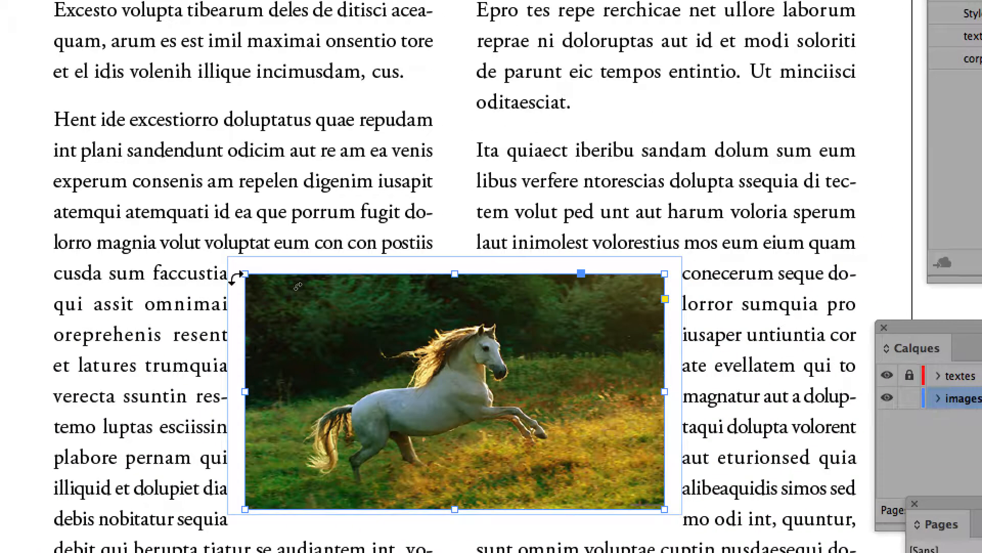
{"action": "left_click_drag", "start_coordinate": [239, 278], "coordinate": [348, 327]}
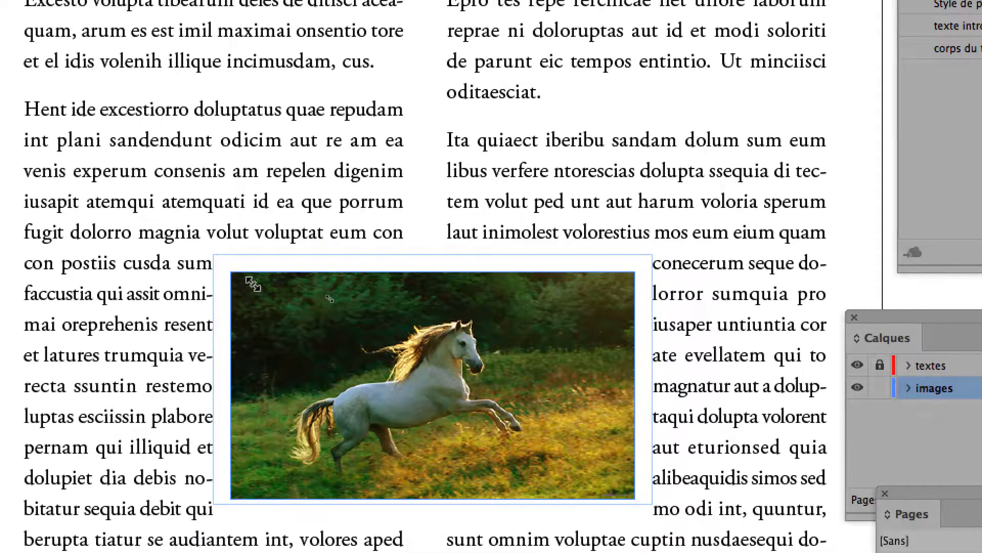
{"action": "mouse_move", "coordinate": [278, 295]}
{"action": "left_mouse_down"}
{"action": "mouse_move", "coordinate": [291, 301]}
{"action": "mouse_move", "coordinate": [282, 297]}
{"action": "left_mouse_up"}
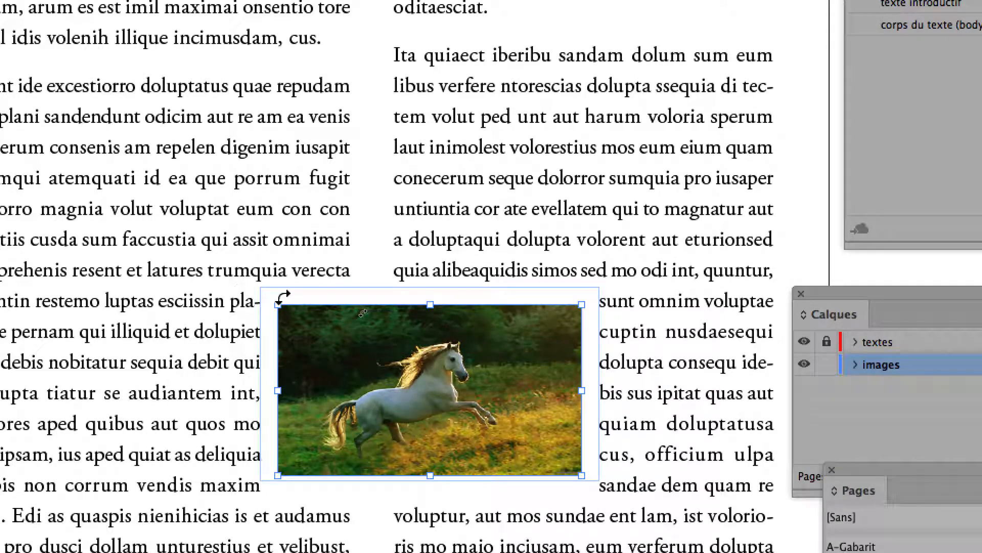
{"action": "key", "text": "super+z"}
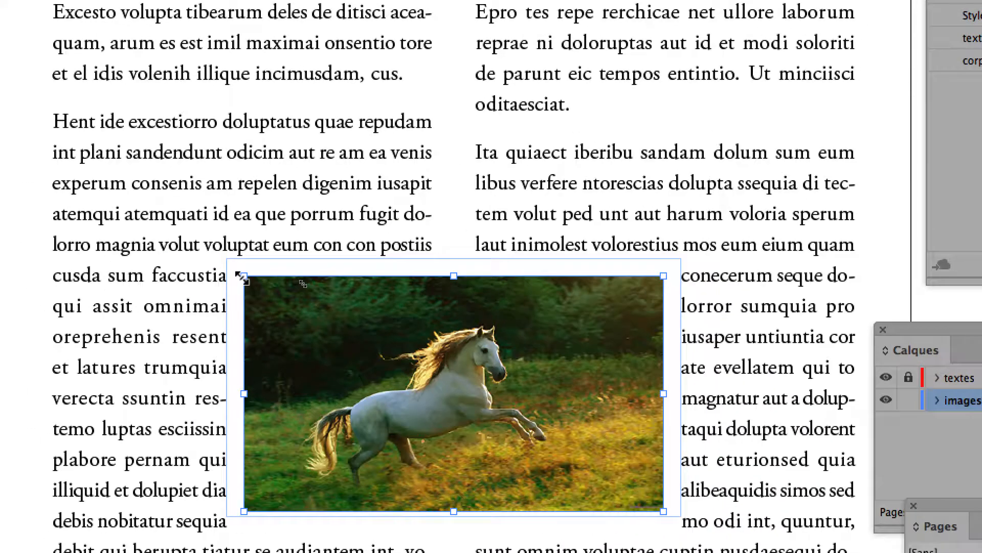
- Try shrinking the horse picture and frame from the upper-left corner without keeping proportions, and undo the distortion
{"action": "left_click_drag", "start_coordinate": [162, 240], "coordinate": [193, 262]}
{"action": "left_click_drag", "start_coordinate": [252, 285], "coordinate": [383, 290]}
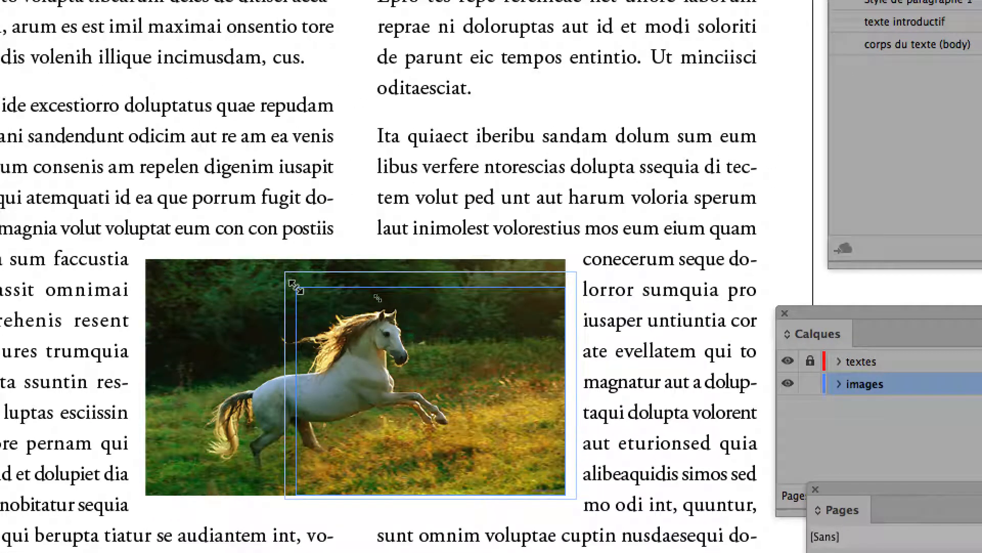
{"action": "left_click_drag", "start_coordinate": [296, 286], "coordinate": [296, 287]}
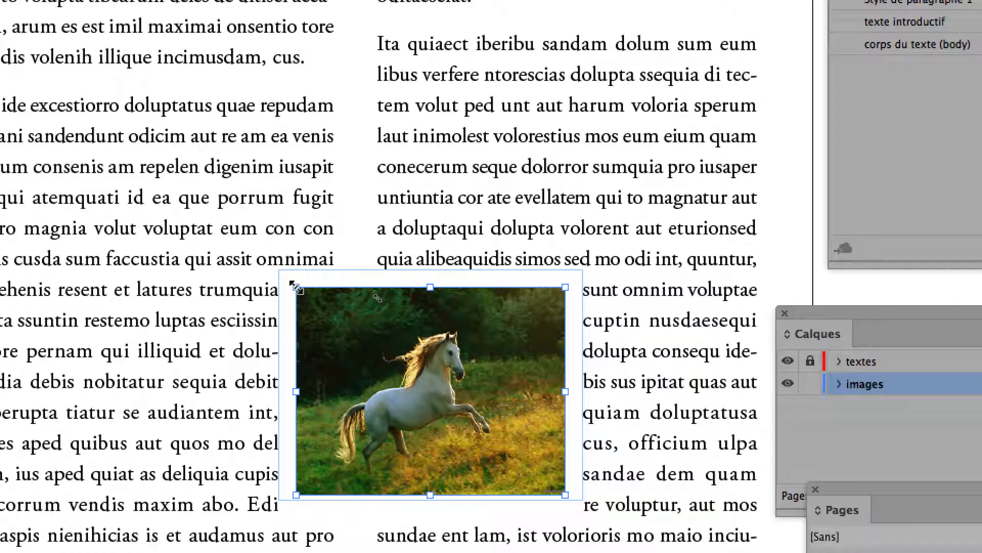
{"action": "key", "text": "super+z"}
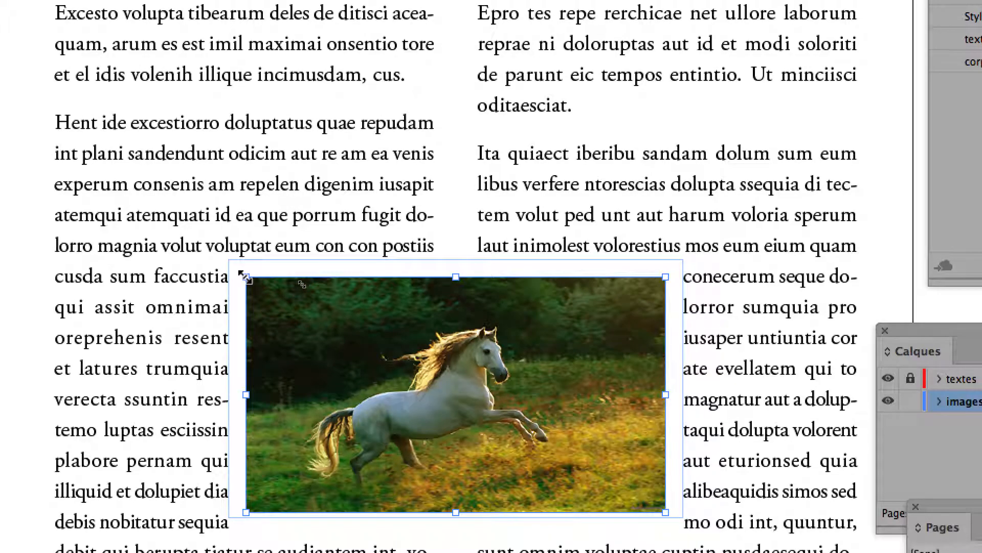
{"action": "left_click_drag", "start_coordinate": [246, 276], "coordinate": [407, 347]}
{"action": "mouse_move", "coordinate": [300, 302]}
{"action": "left_mouse_down"}
{"action": "mouse_move", "coordinate": [258, 291]}
{"action": "mouse_move", "coordinate": [285, 298]}
{"action": "left_mouse_up"}
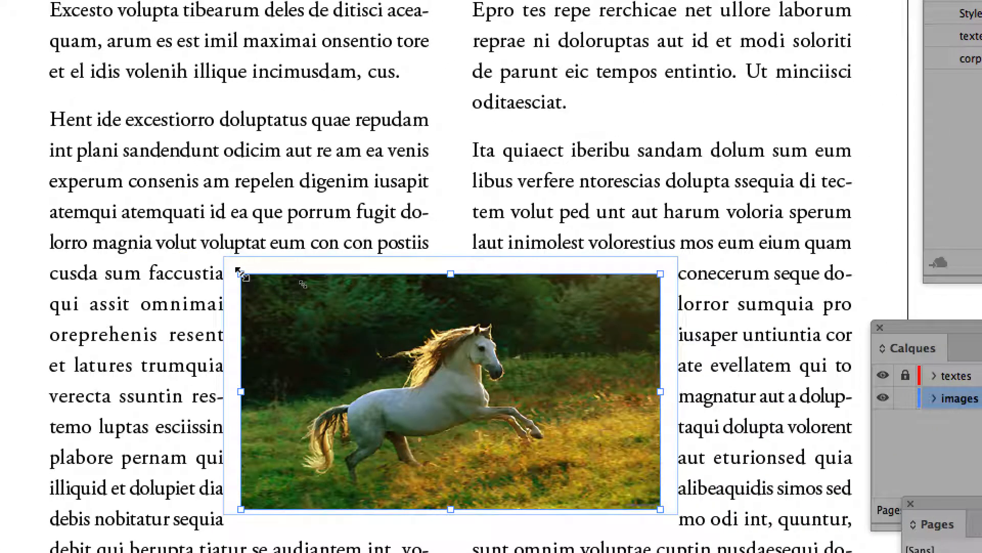
- Scale the horse picture and its frame proportionally around the center with the Free Transform tool, ending at about 83.7 × 47.1 mm
{"action": "left_click_drag", "start_coordinate": [241, 273], "coordinate": [380, 347]}
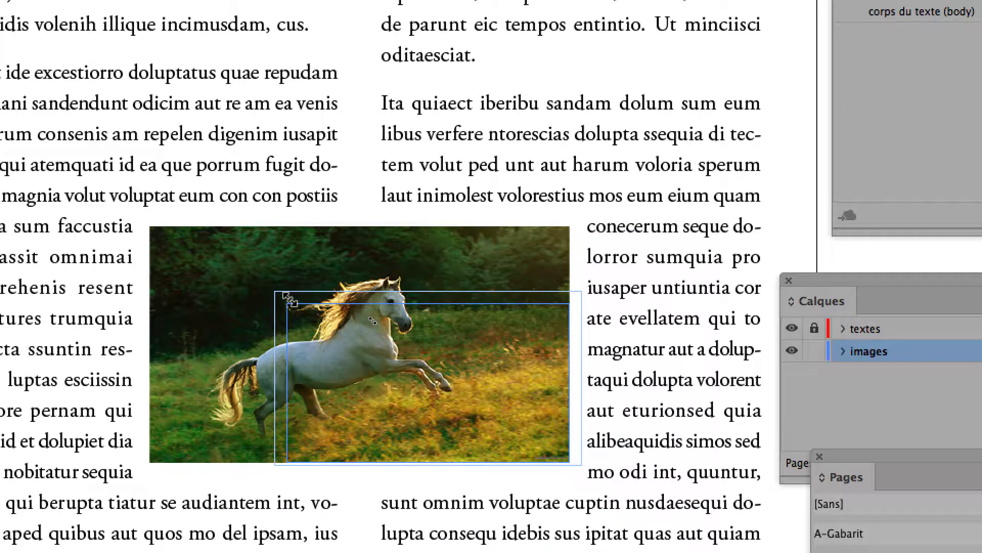
{"action": "left_click_drag", "start_coordinate": [290, 299], "coordinate": [188, 272]}
{"action": "left_click_drag", "start_coordinate": [254, 289], "coordinate": [220, 283]}
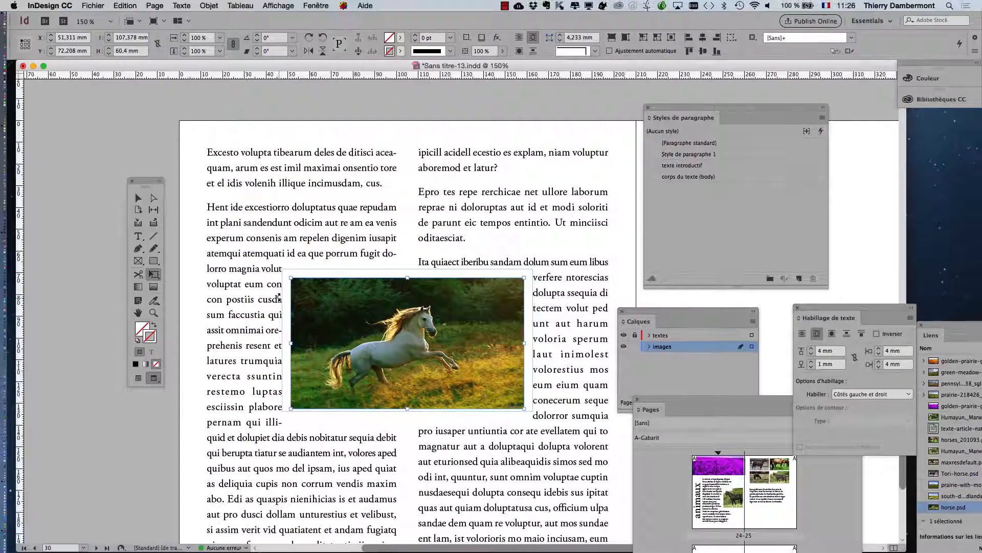
{"action": "key", "text": "super+minus"}
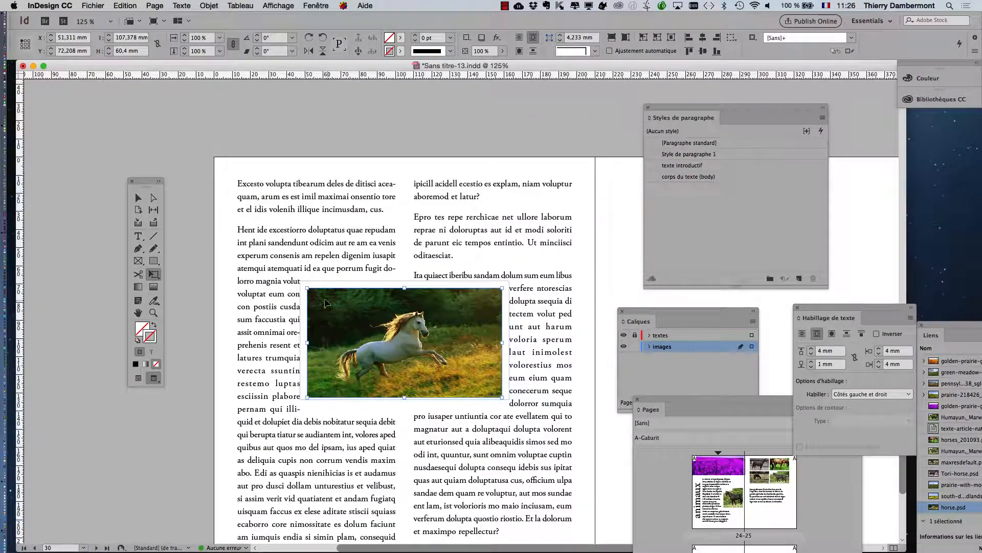
{"action": "left_click_drag", "start_coordinate": [307, 287], "coordinate": [329, 298]}
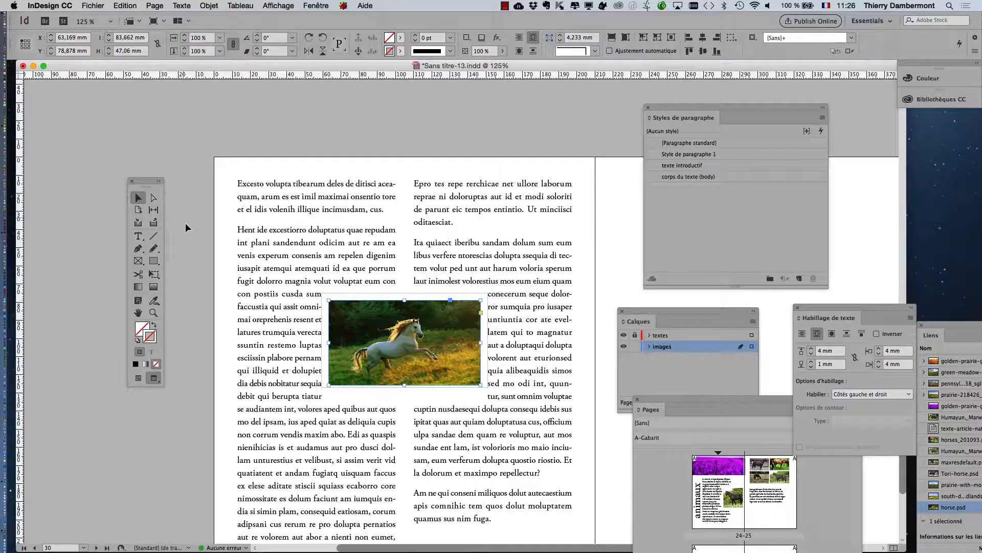
- Reselect the horse picture with the Selection tool and move it straight down to a Y position of about 84.9 mm
{"action": "left_click", "coordinate": [195, 306]}
{"action": "left_click", "coordinate": [454, 376]}
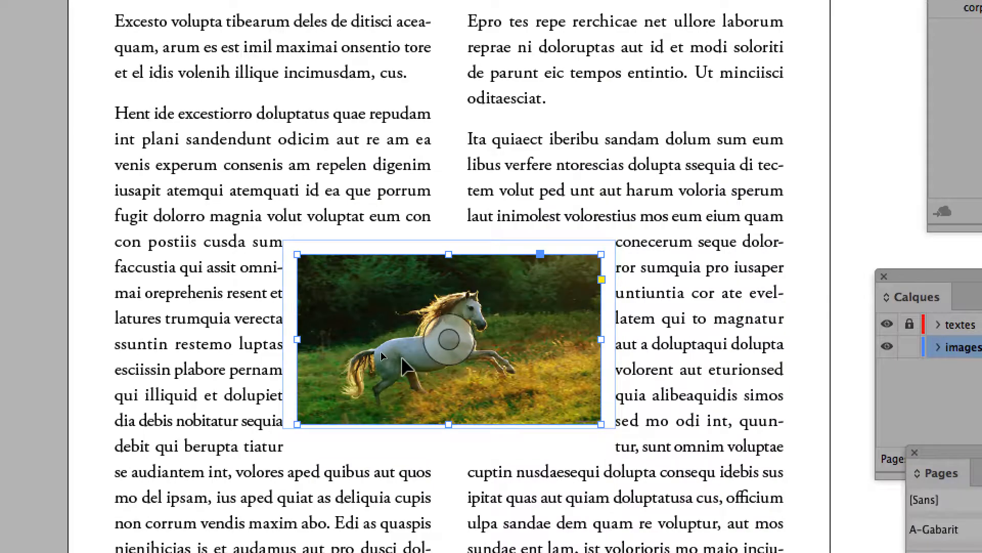
{"action": "left_click_drag", "start_coordinate": [401, 368], "coordinate": [383, 368]}
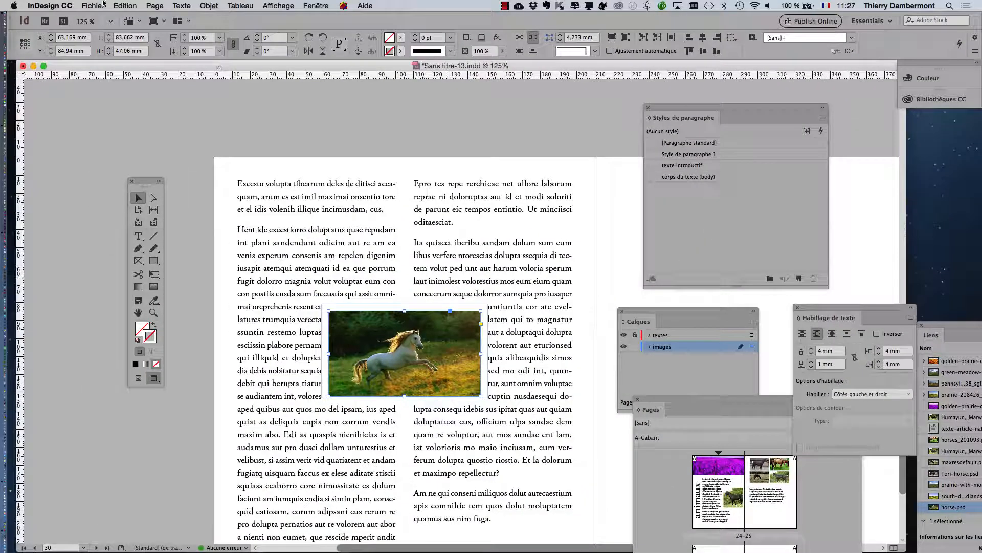
- Save the document with Save As in InDesign CC 2017 format in the premier-doc-automatisation-assemblage-chevaux-VS2 folder
{"action": "left_click", "coordinate": [103, 5]}
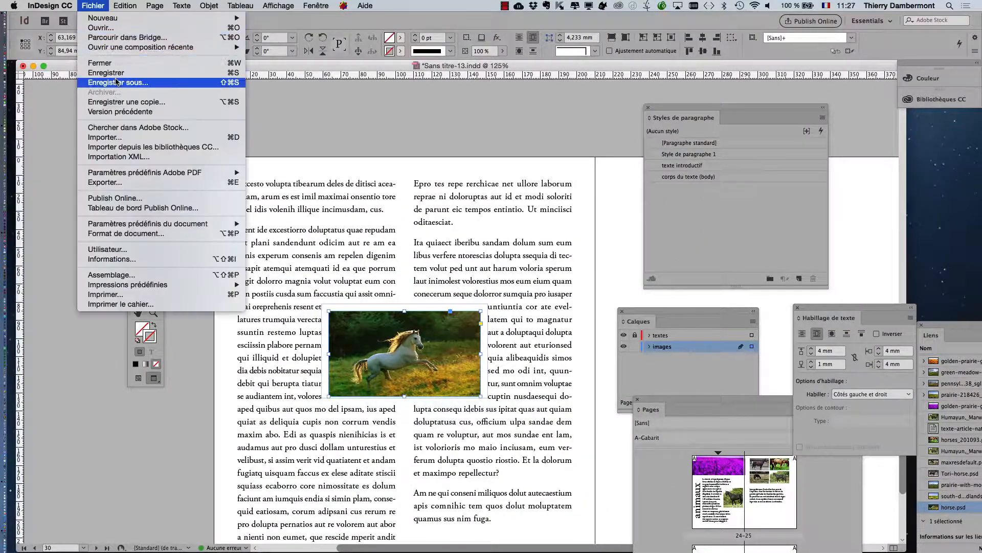
{"action": "left_click", "coordinate": [118, 81]}
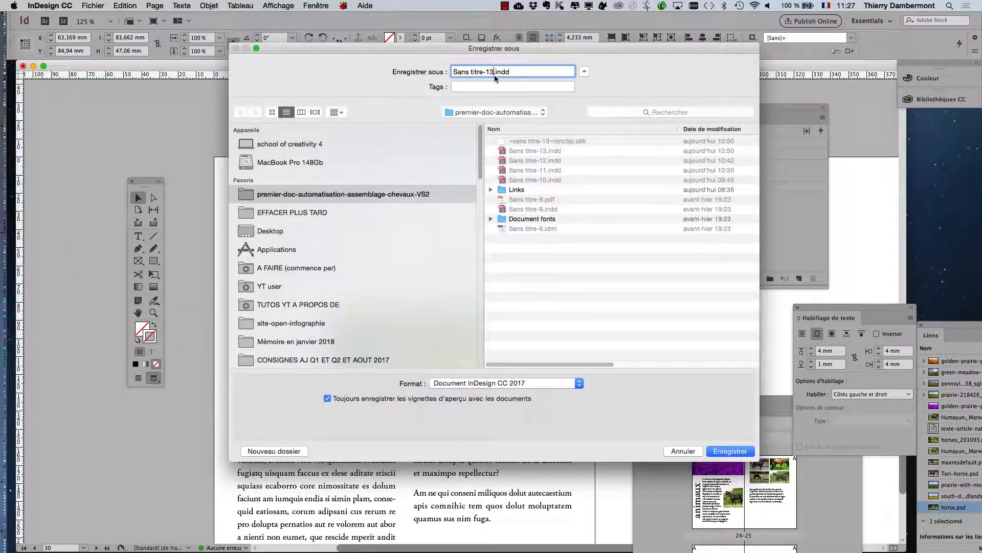
{"action": "key", "text": "Return"}
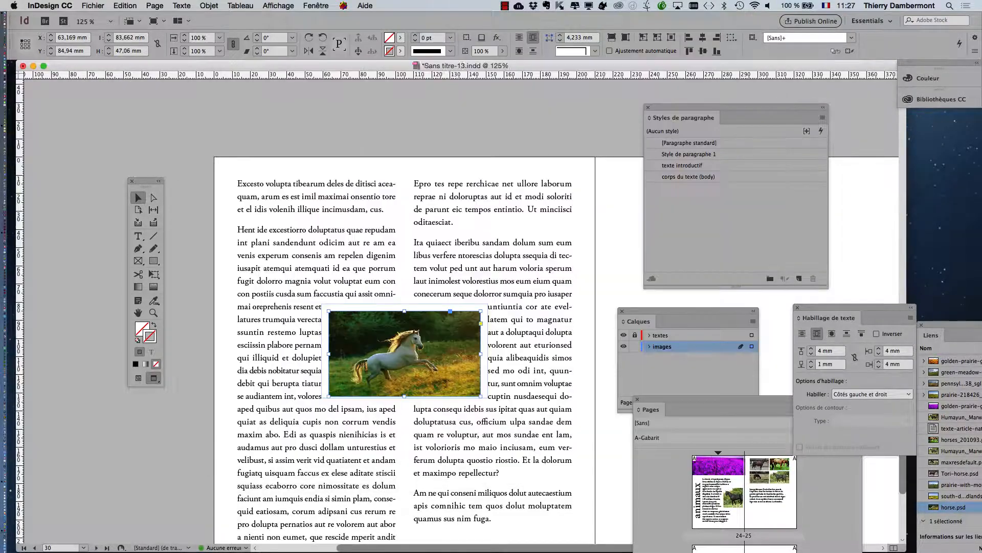